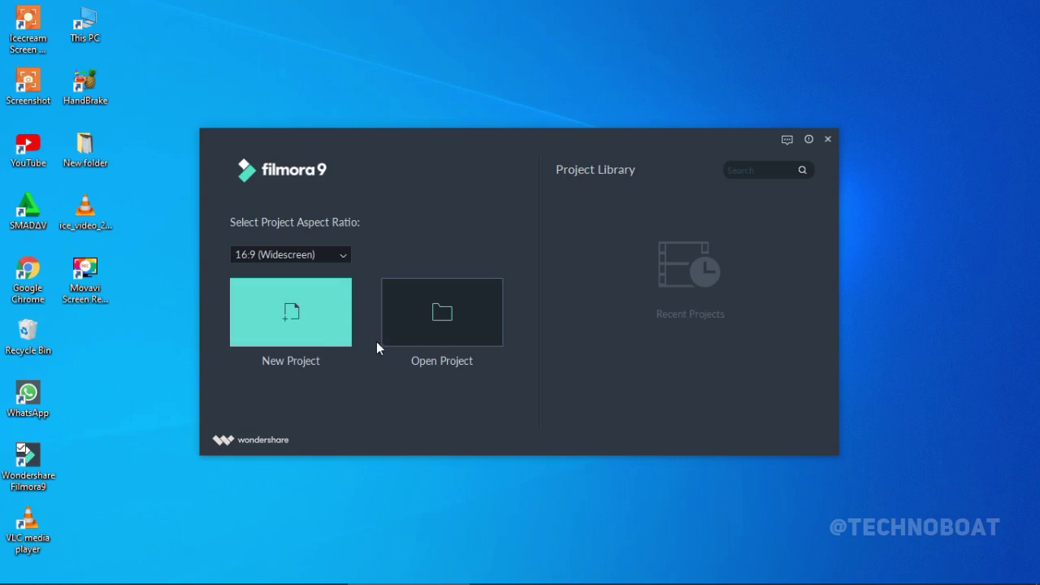
# Create a new project with the 16:9 (Widescreen) aspect ratio.
pyautogui.click(346, 255)
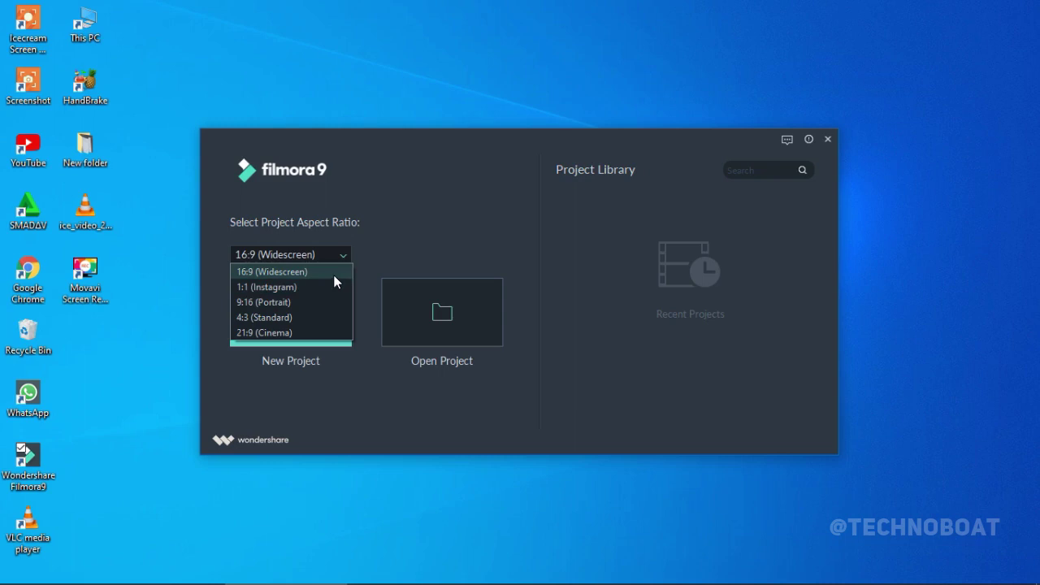
pyautogui.click(334, 273)
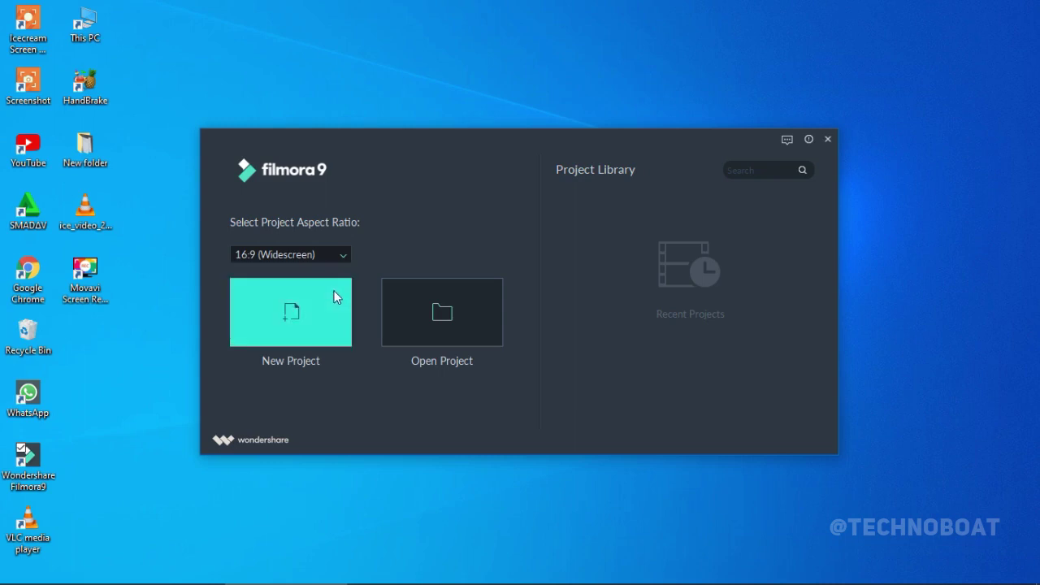
pyautogui.click(332, 306)
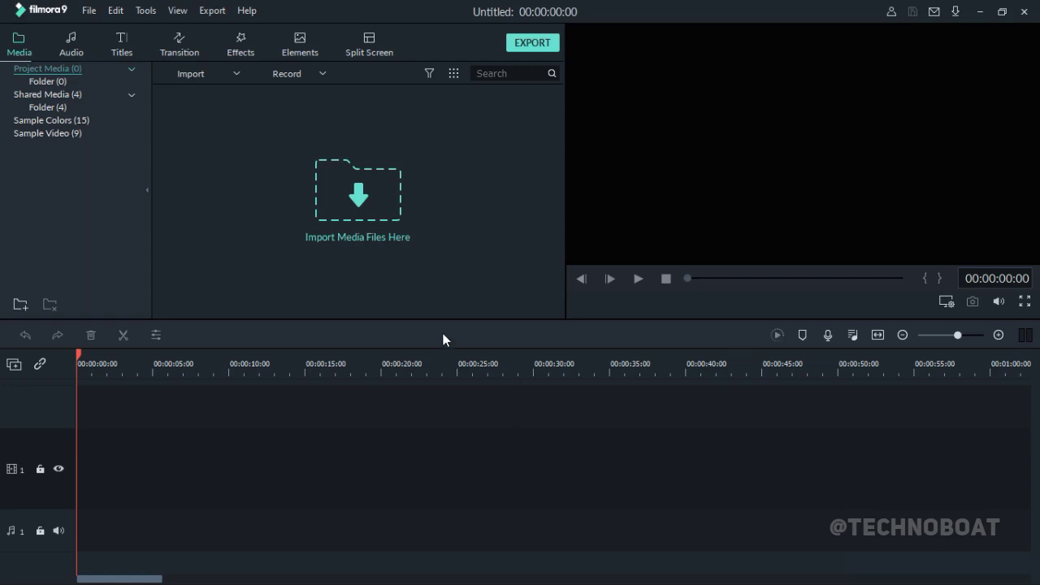
# Import the video file animated overlay.wmv from the Saved Pictures folder into the project media.
pyautogui.click(379, 279)
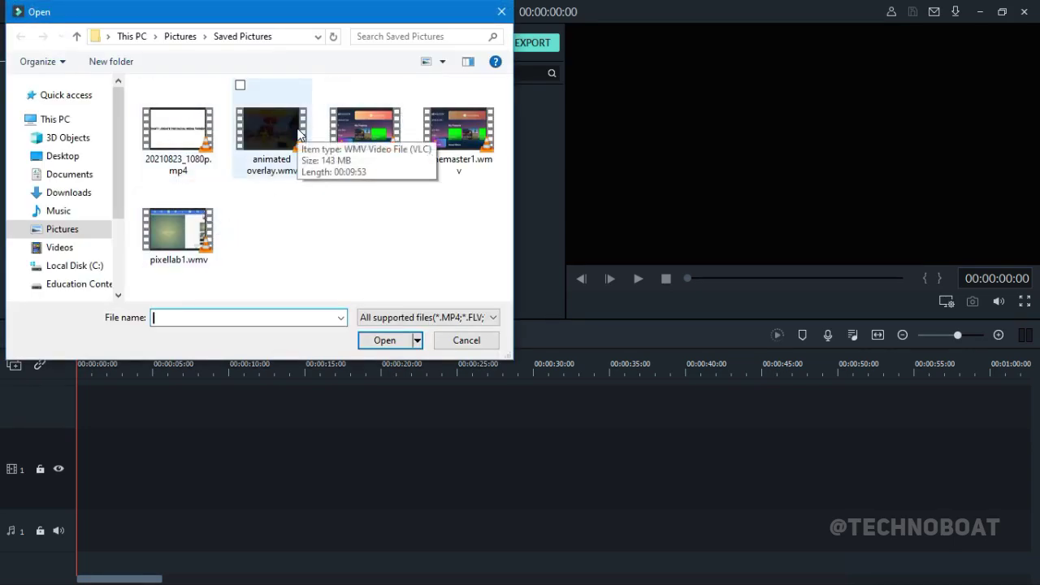
pyautogui.click(285, 175)
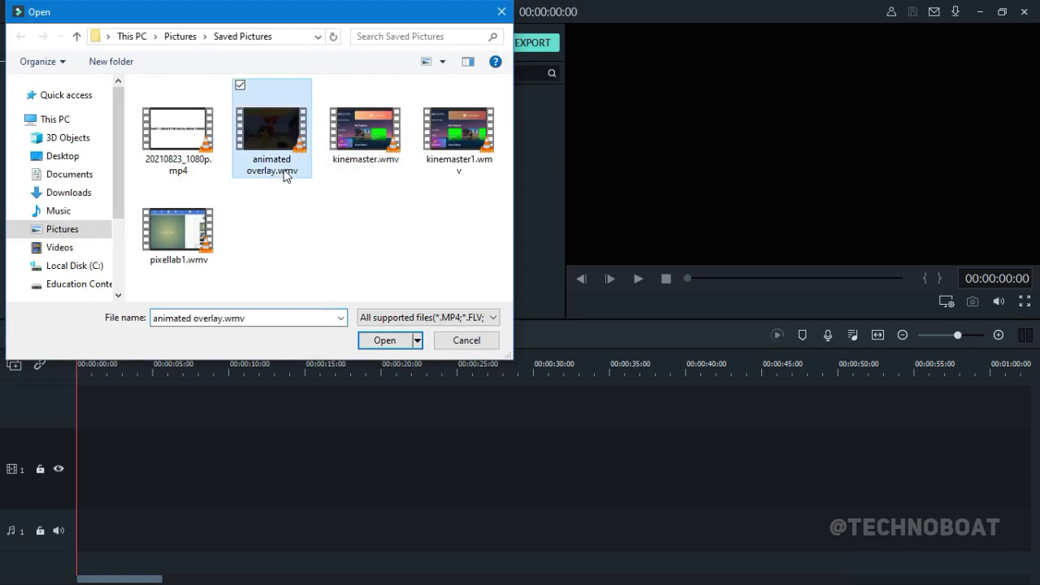
pyautogui.click(402, 343)
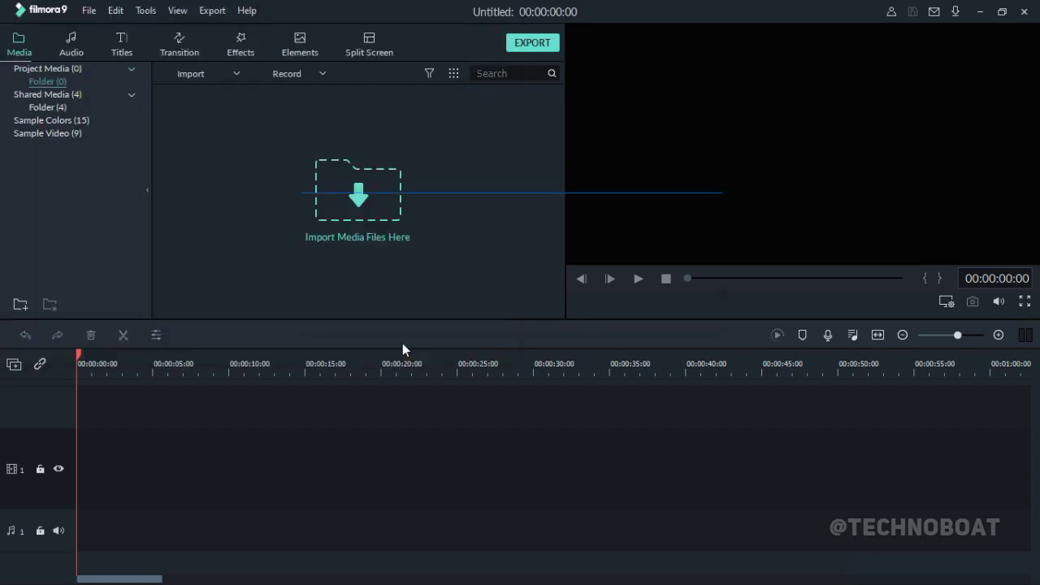
pyautogui.click(234, 75)
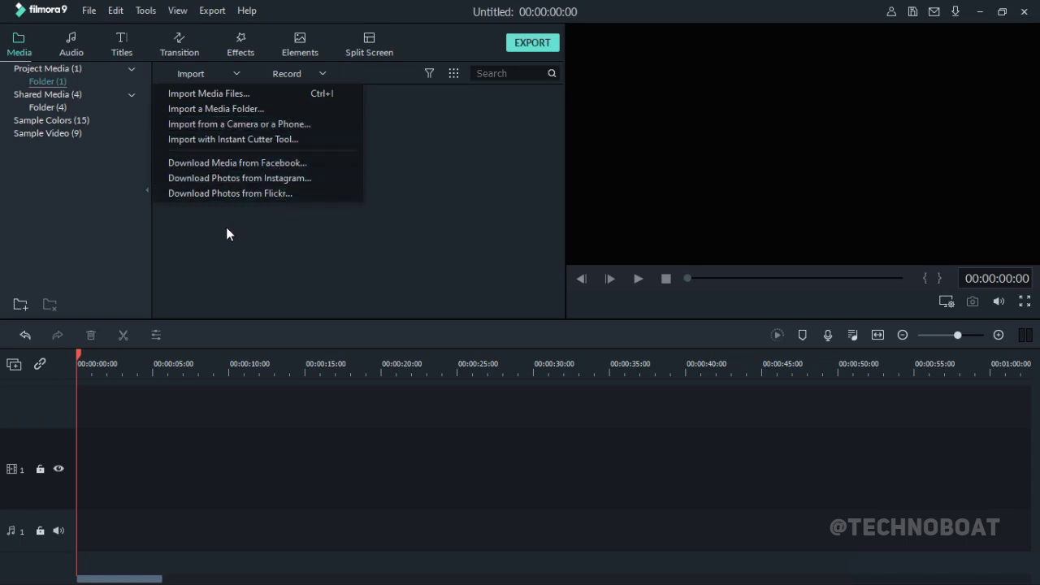
pyautogui.click(102, 221)
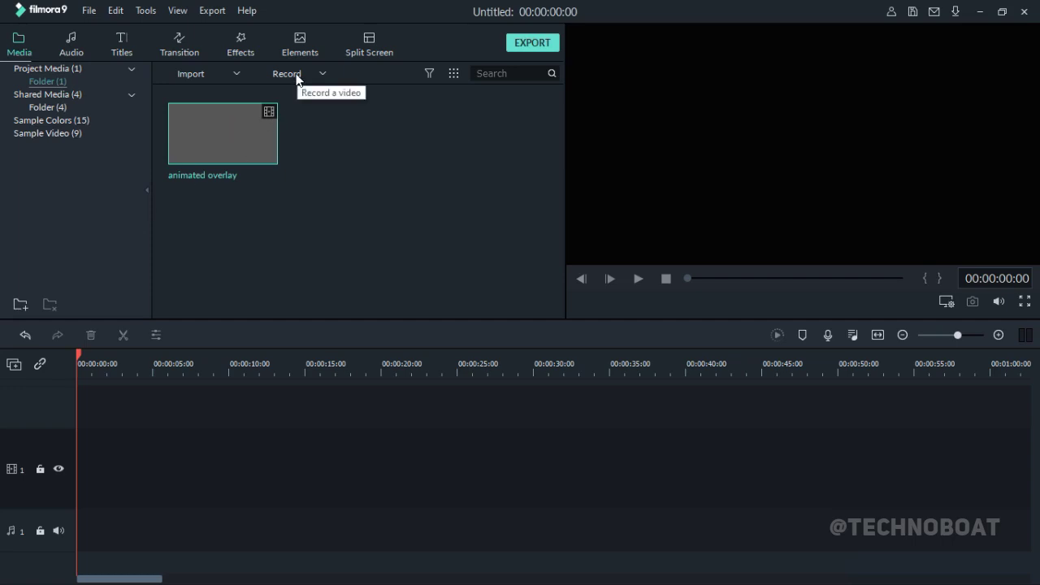
pyautogui.click(321, 74)
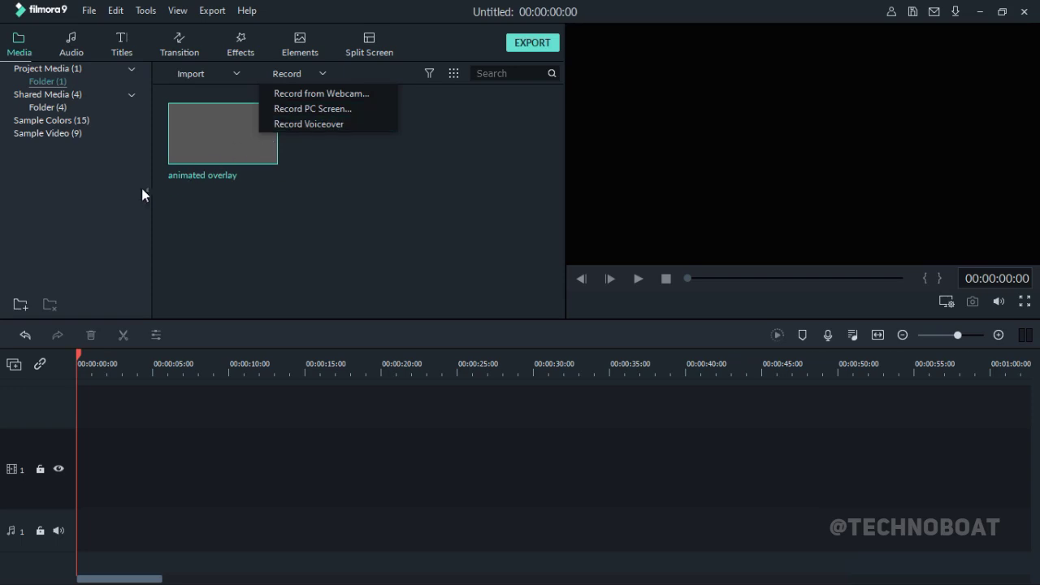
pyautogui.click(83, 227)
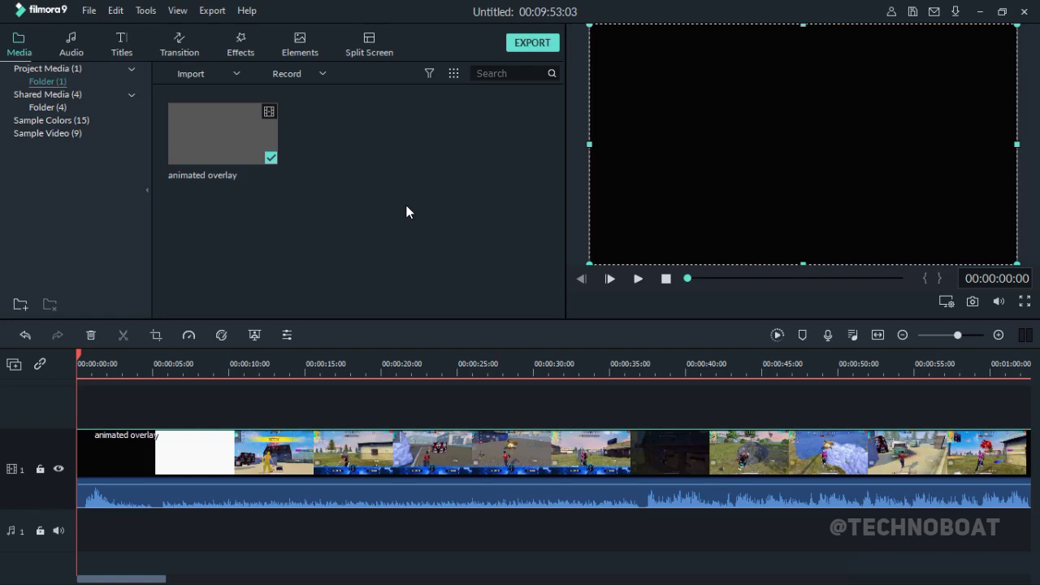
# Open the export settings for the timeline video and choose local export to a file on the computer.
pyautogui.click(520, 46)
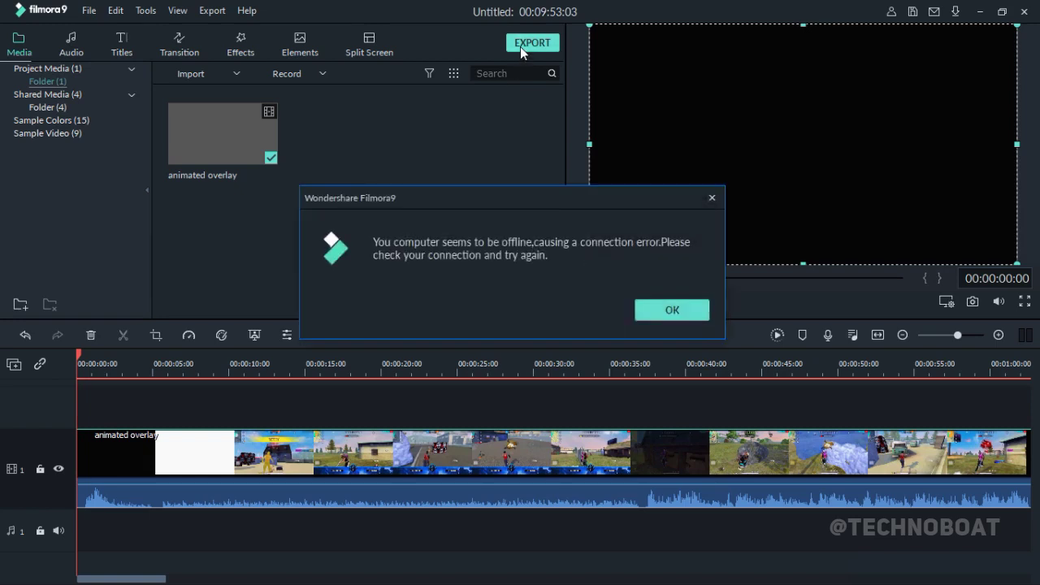
pyautogui.click(712, 198)
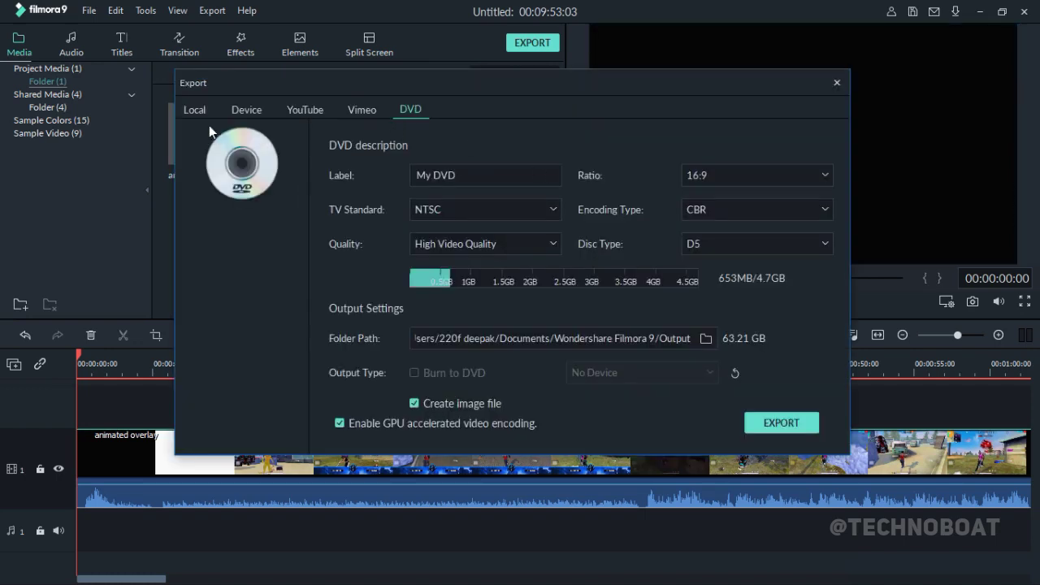
pyautogui.click(199, 113)
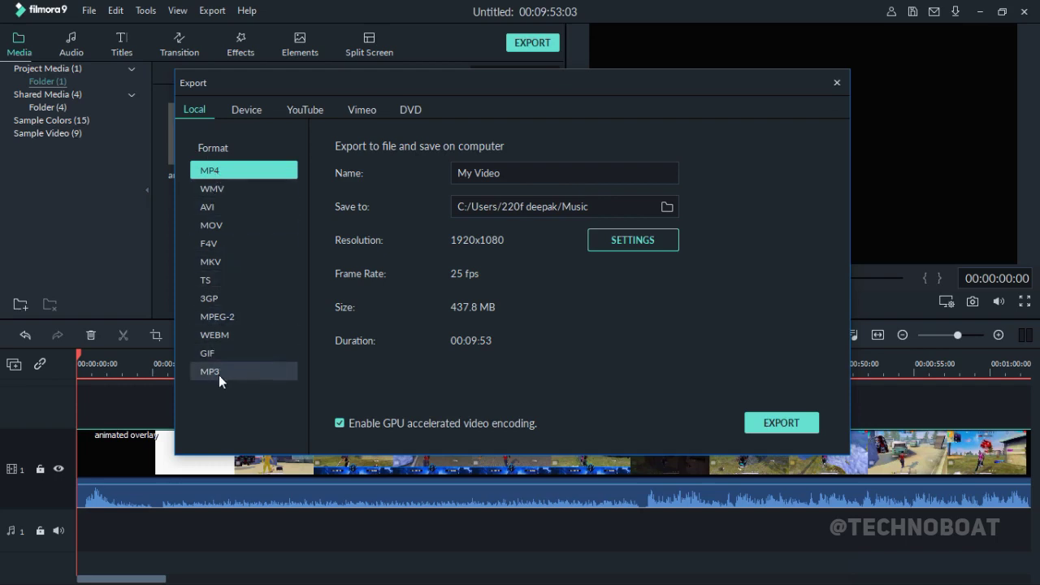
# Look through the Device, YouTube, Vimeo and DVD export options and return to the local export settings.
pyautogui.click(249, 110)
pyautogui.click(307, 108)
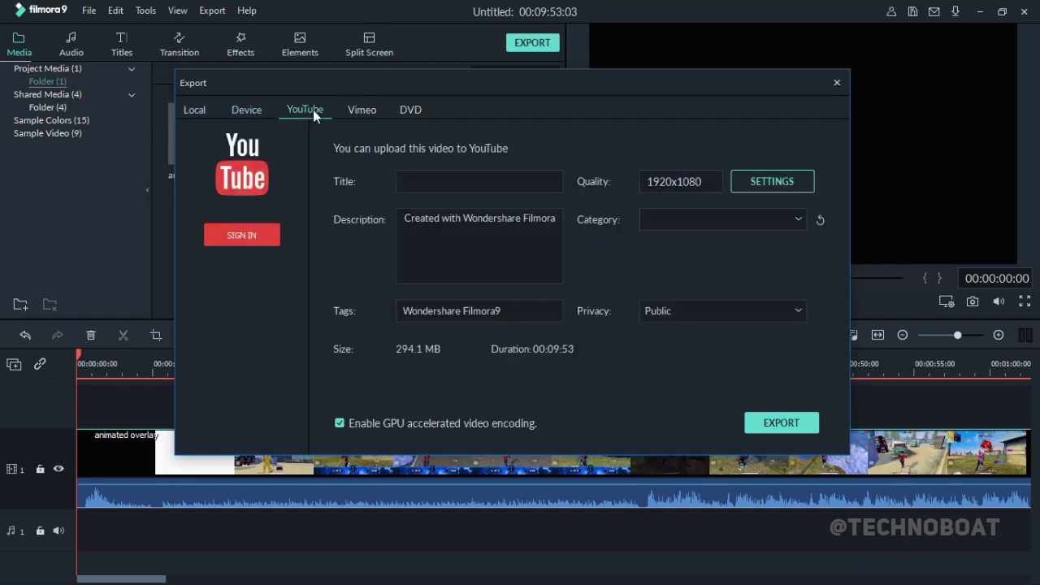
pyautogui.click(362, 111)
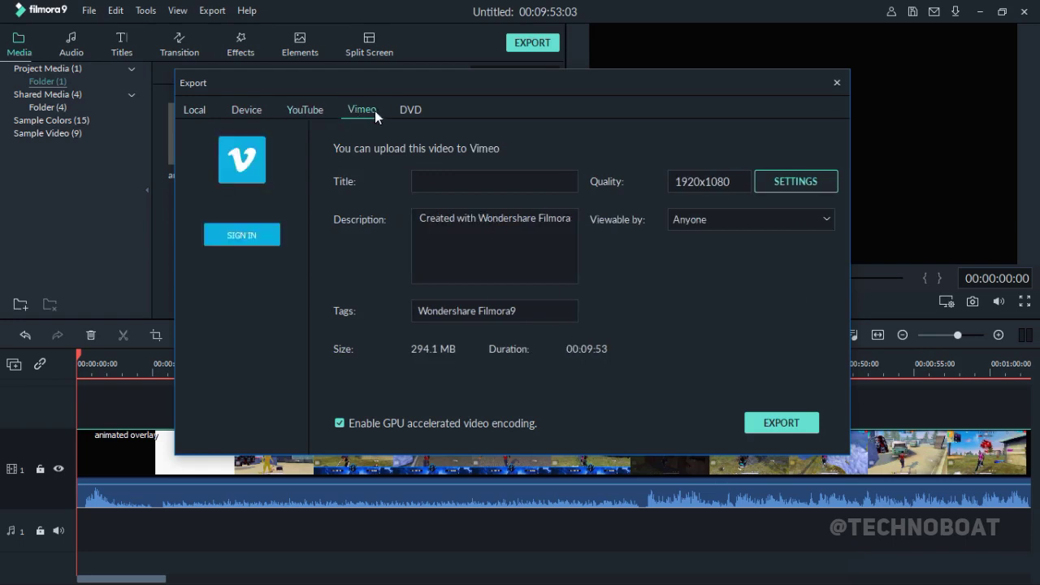
pyautogui.click(408, 114)
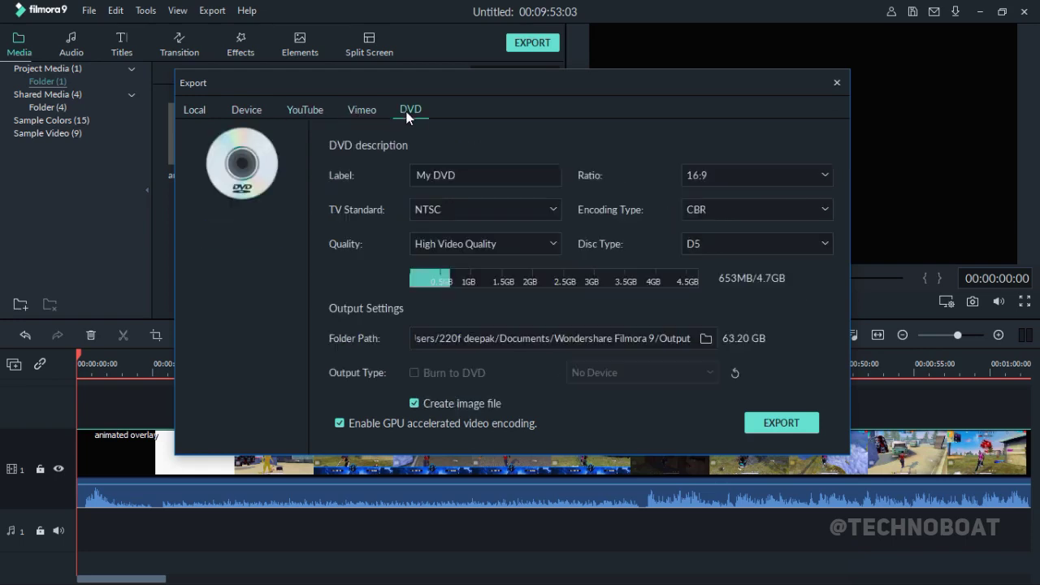
pyautogui.click(197, 111)
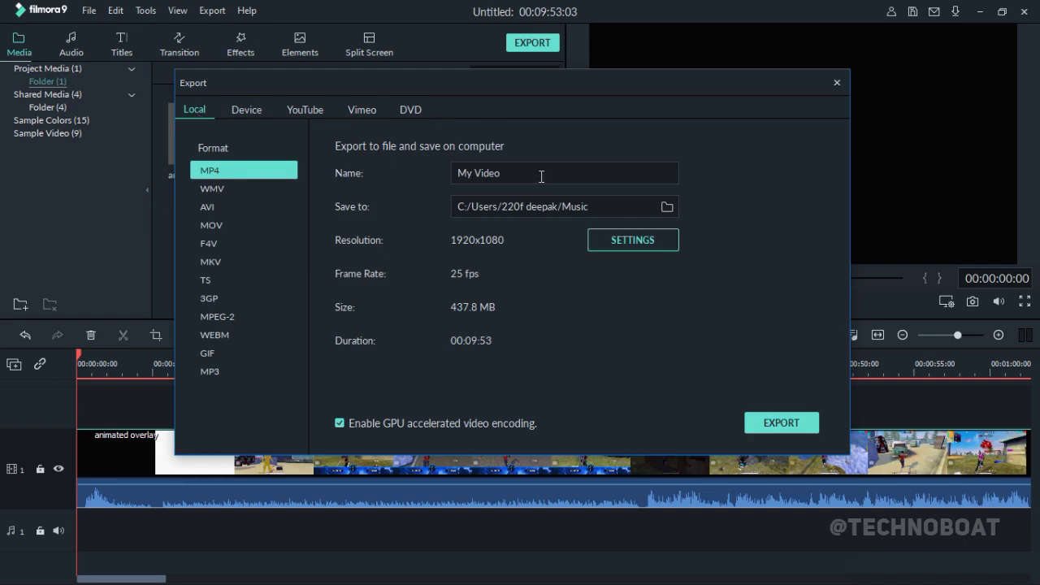
# Replace the name of the exported video with "hj".
pyautogui.press('BackSpace')
pyautogui.press('BackSpace')
pyautogui.press('BackSpace')
pyautogui.press('BackSpace')
pyautogui.press('BackSpace')
pyautogui.press('BackSpace')
pyautogui.press('BackSpace')
pyautogui.press('BackSpace')
pyautogui.write('hj')
# Set the save location of the exported video to the Downloads folder.
pyautogui.click(667, 208)
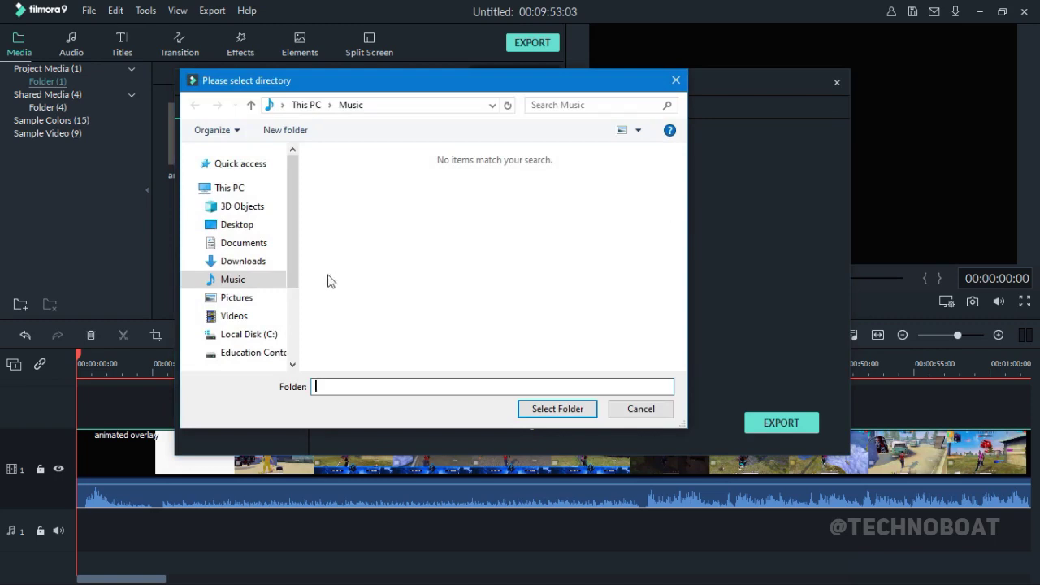
pyautogui.click(260, 263)
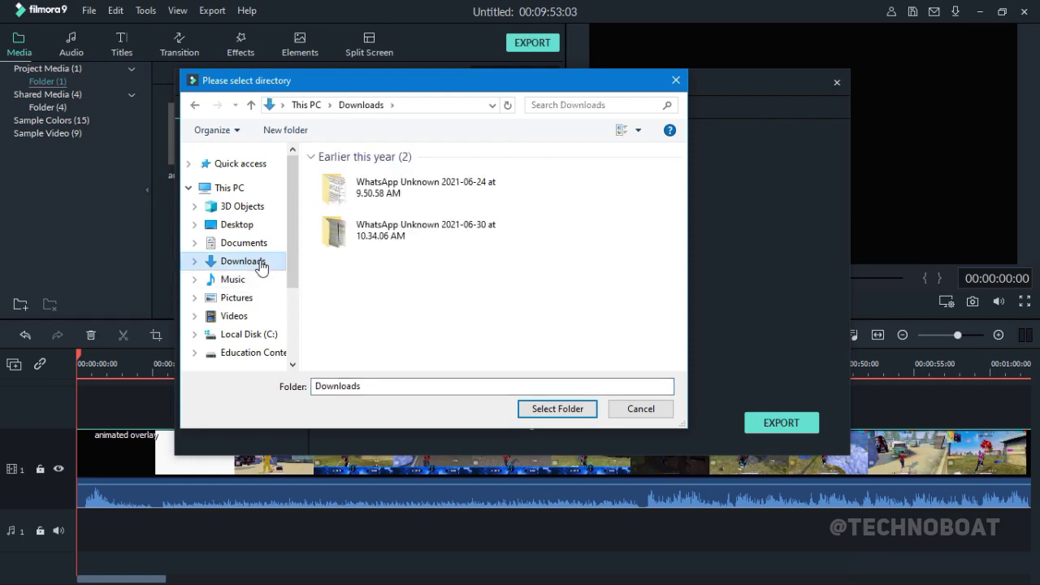
pyautogui.click(556, 413)
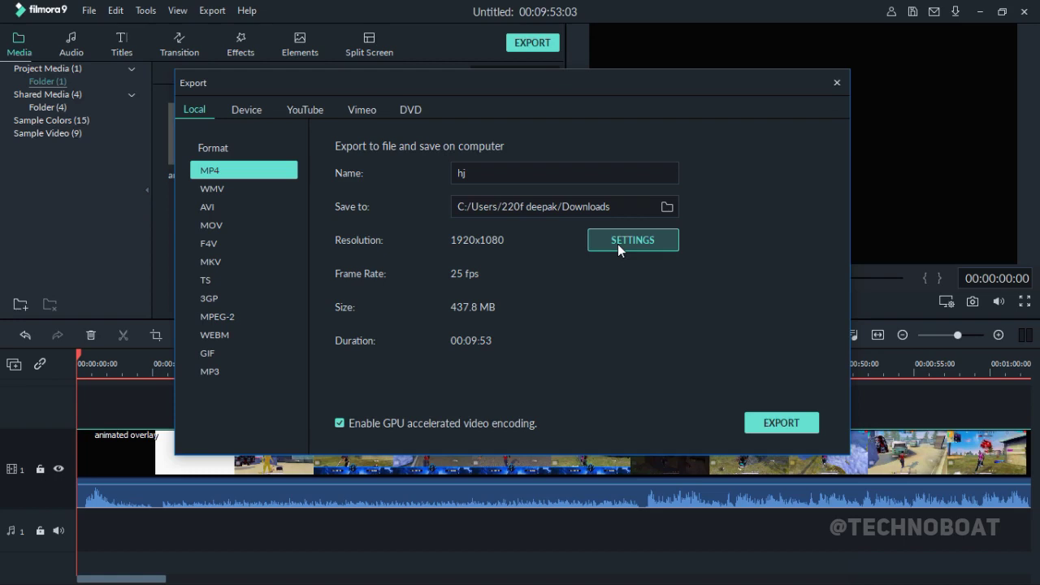
# Examine the encoder, resolution and frame rate choices in the MP4 export settings and accept the existing settings.
pyautogui.click(617, 243)
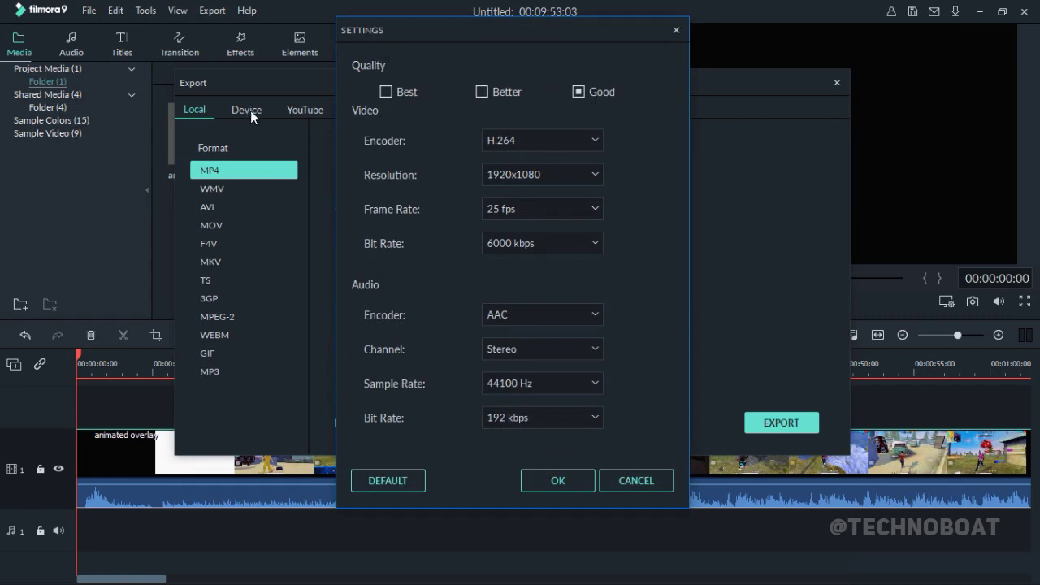
pyautogui.click(516, 148)
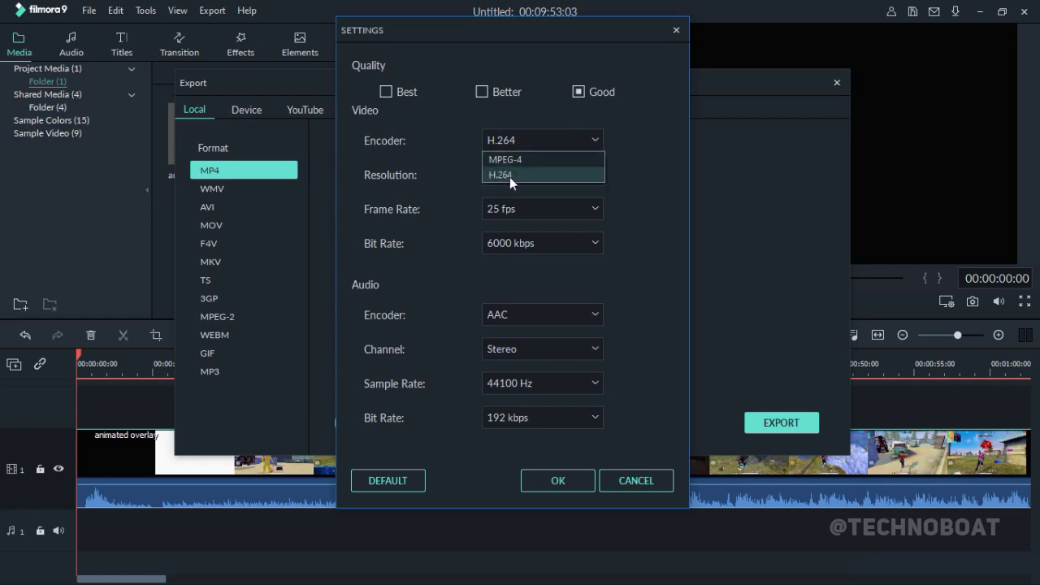
pyautogui.click(456, 151)
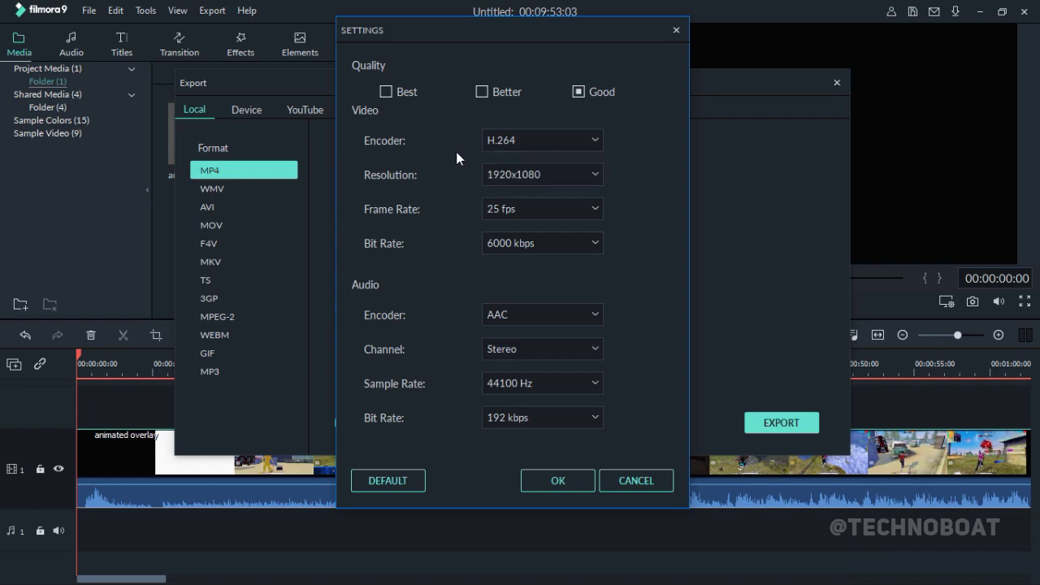
pyautogui.click(529, 174)
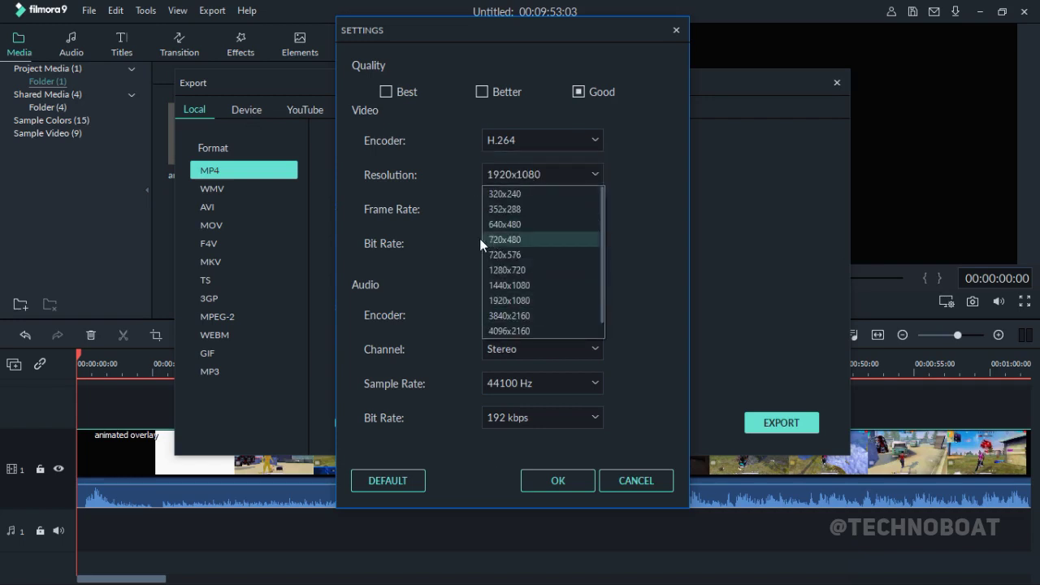
pyautogui.click(453, 158)
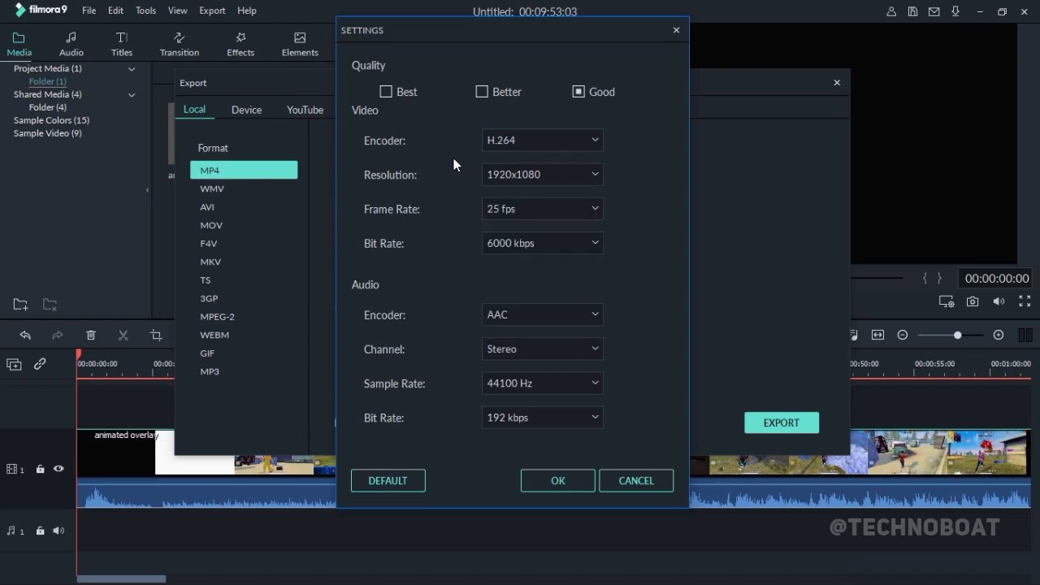
pyautogui.click(520, 205)
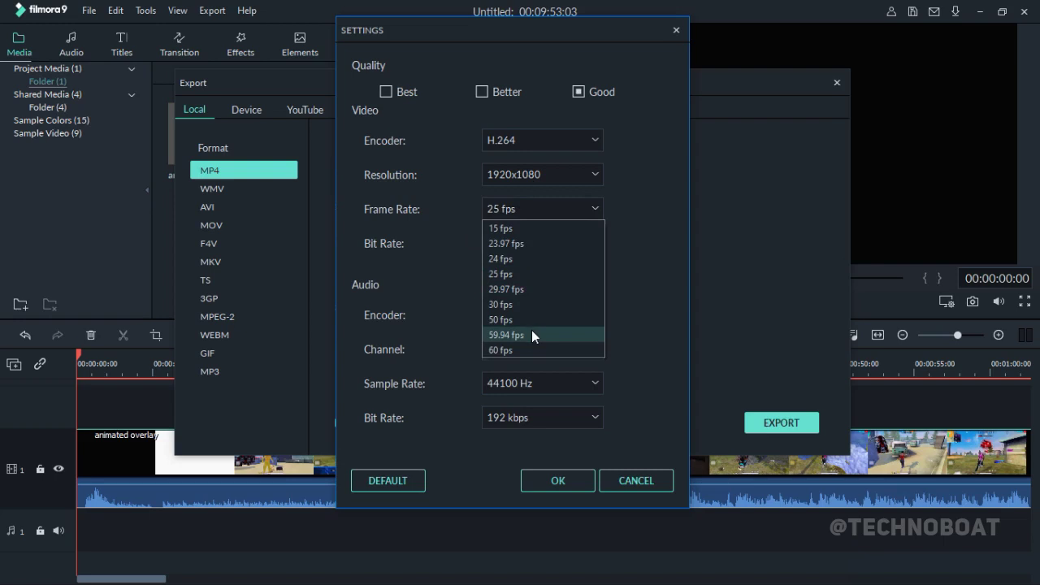
pyautogui.click(454, 290)
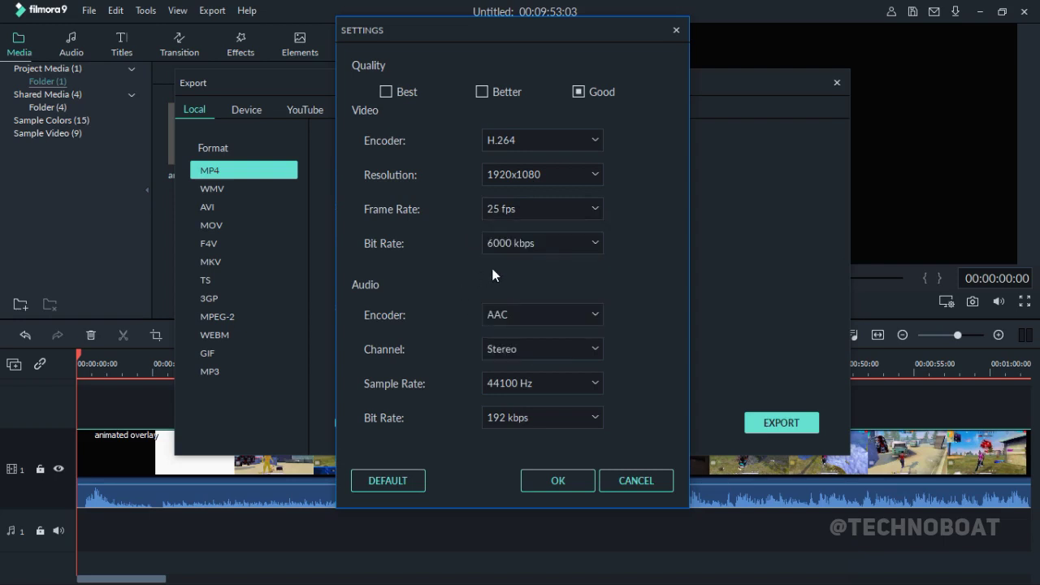
pyautogui.click(558, 483)
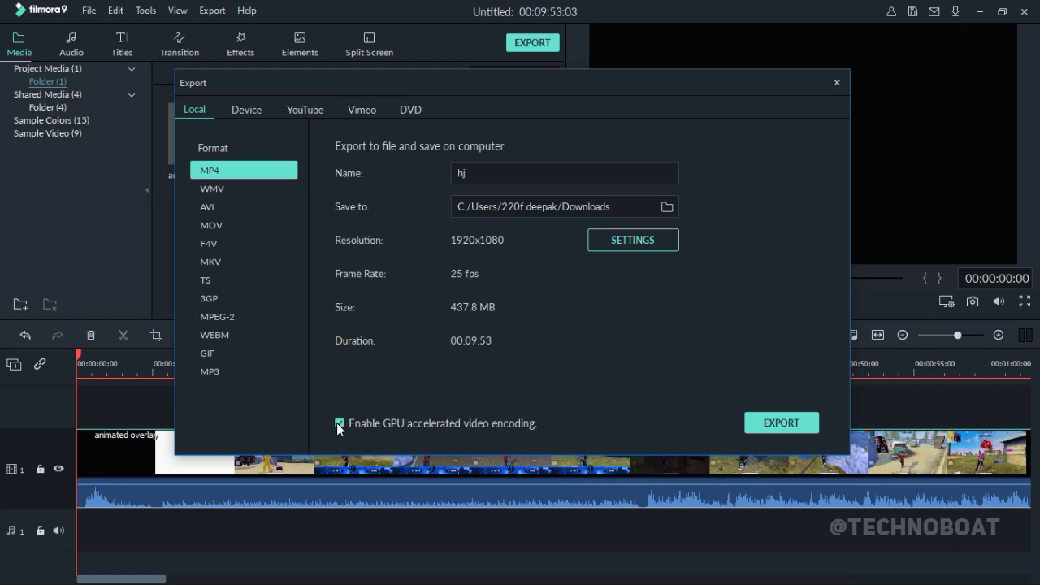
# Start exporting the video as an MP4 file with GPU accelerated encoding enabled.
pyautogui.click(783, 421)
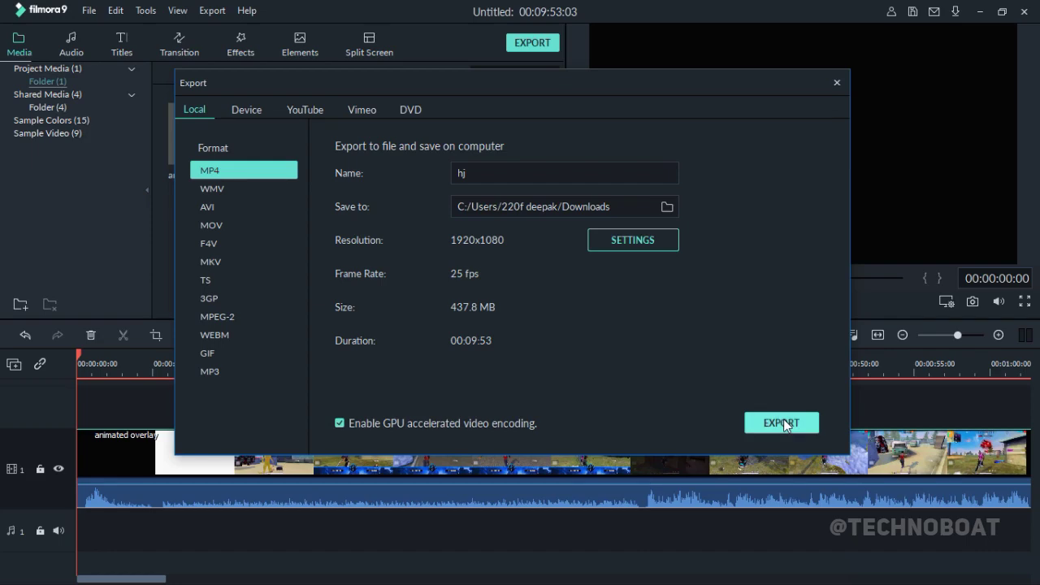